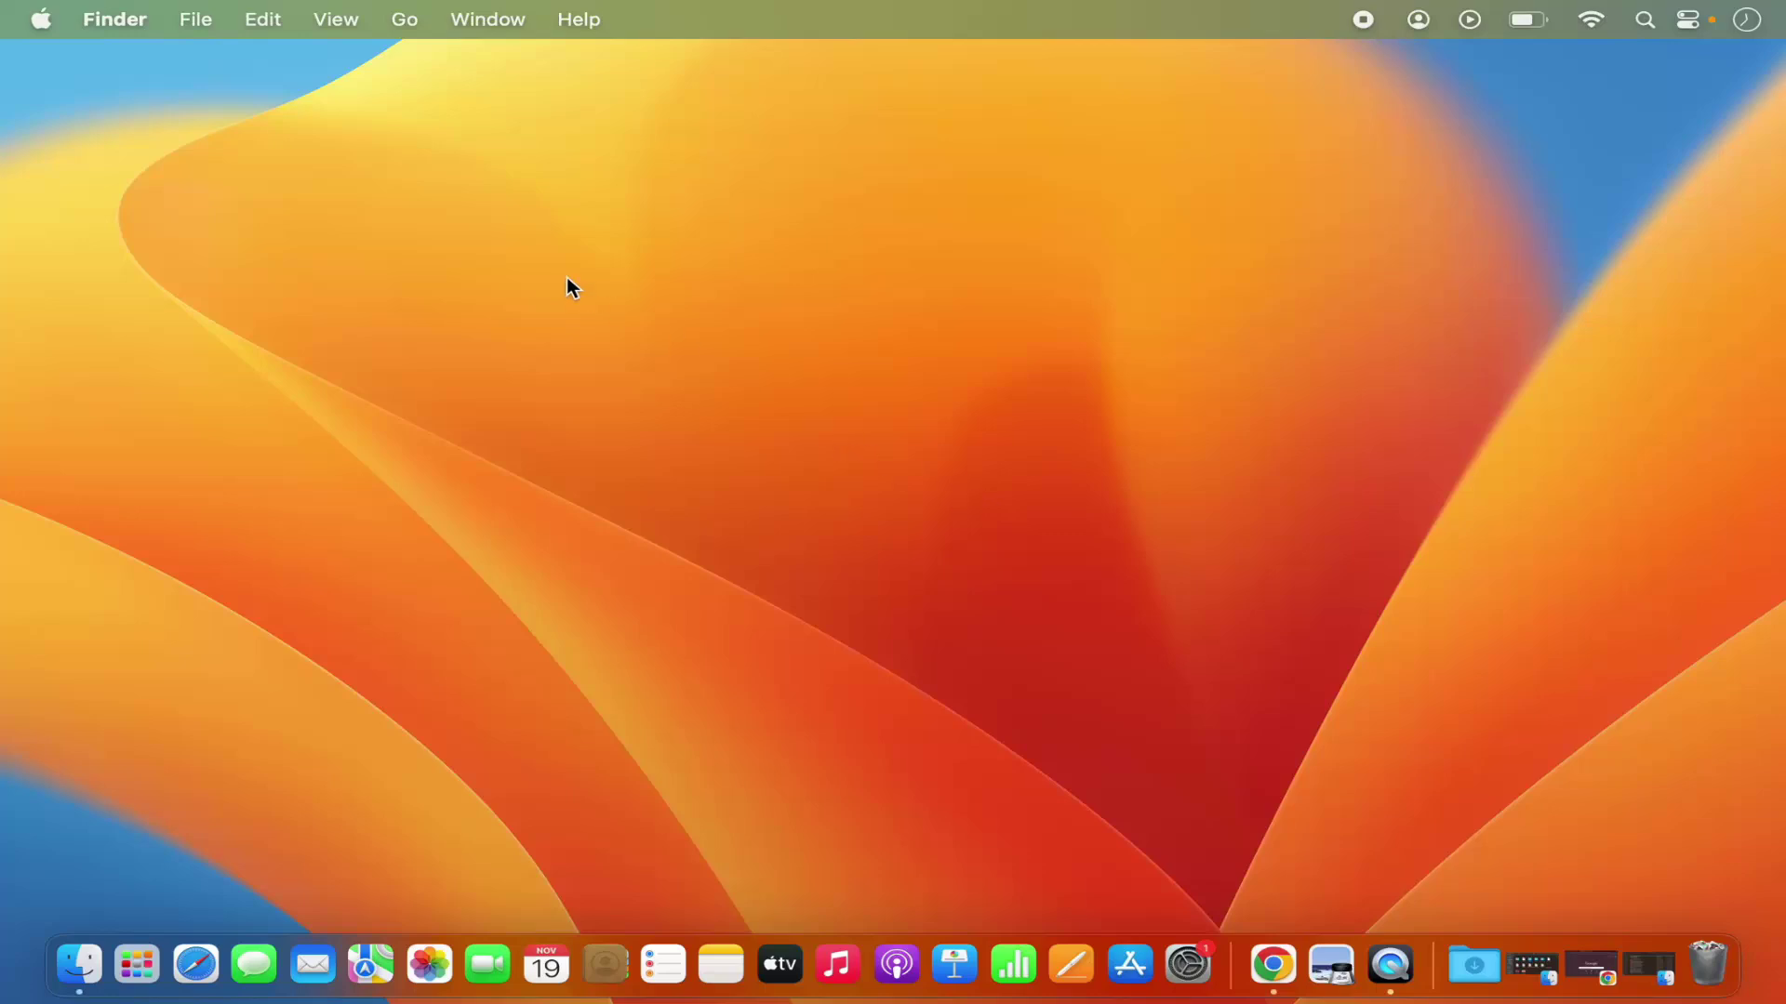
Choose About This Mac from the Apple menu to show the MacBook Pro overview
left_click(43, 29)
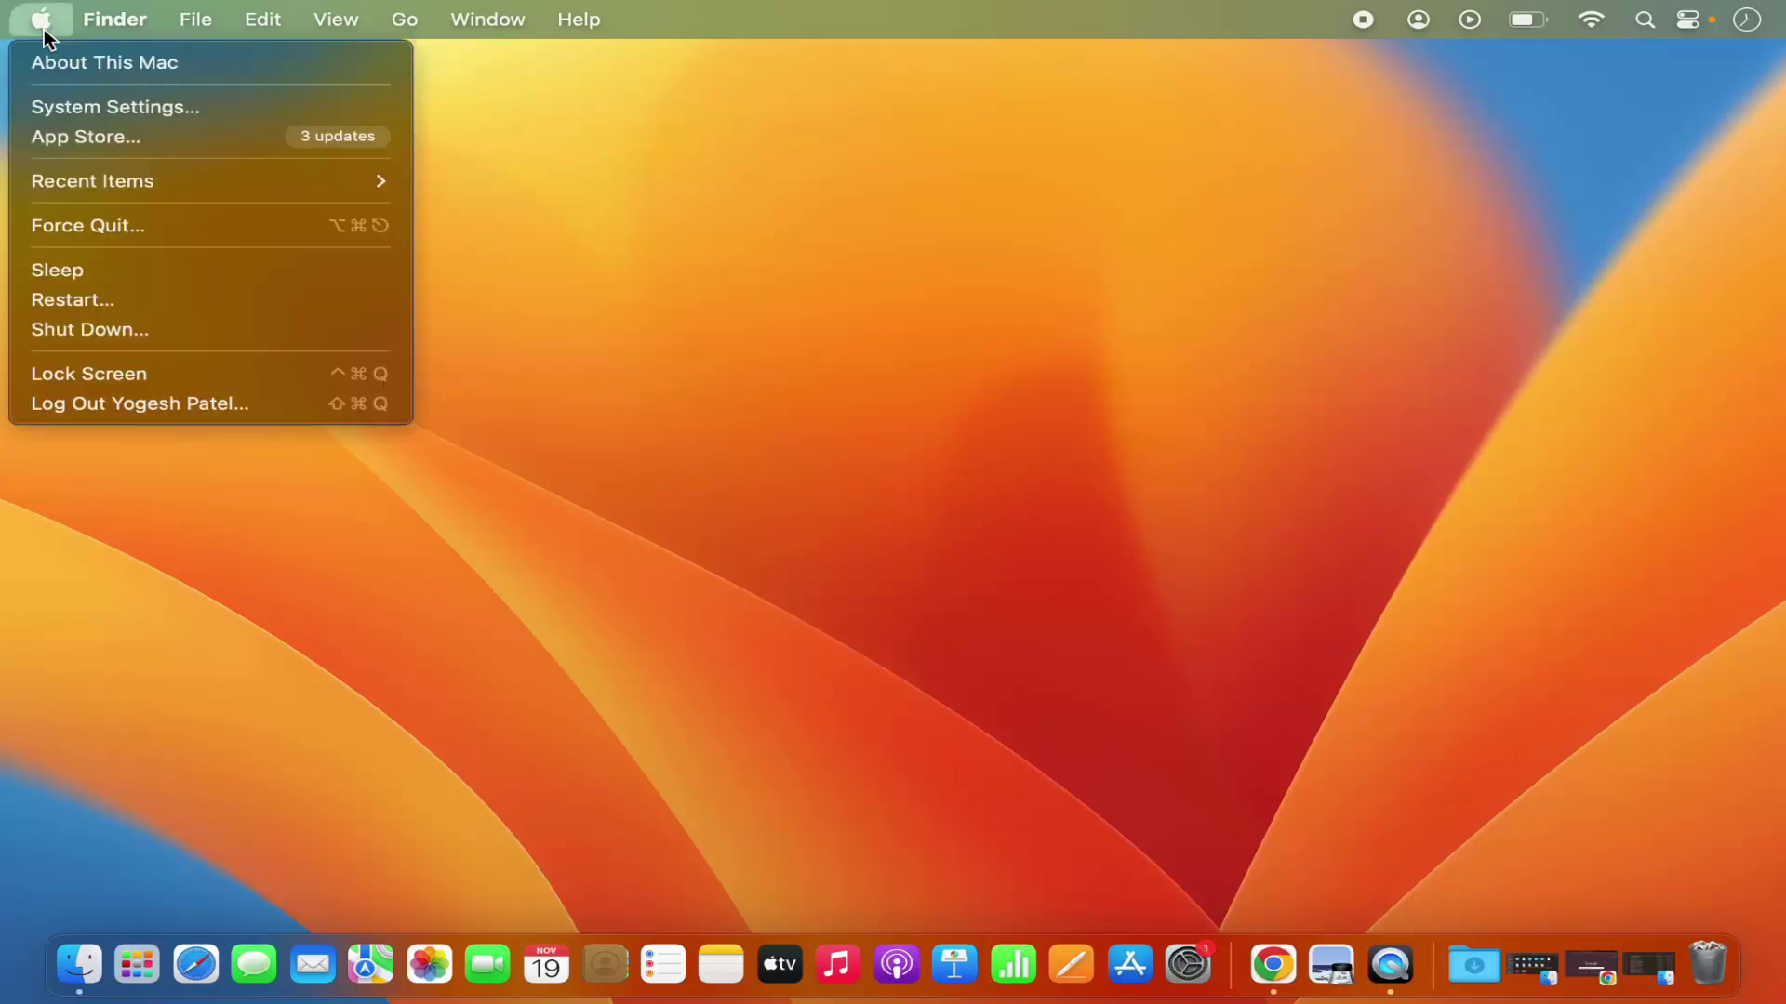
left_click(117, 69)
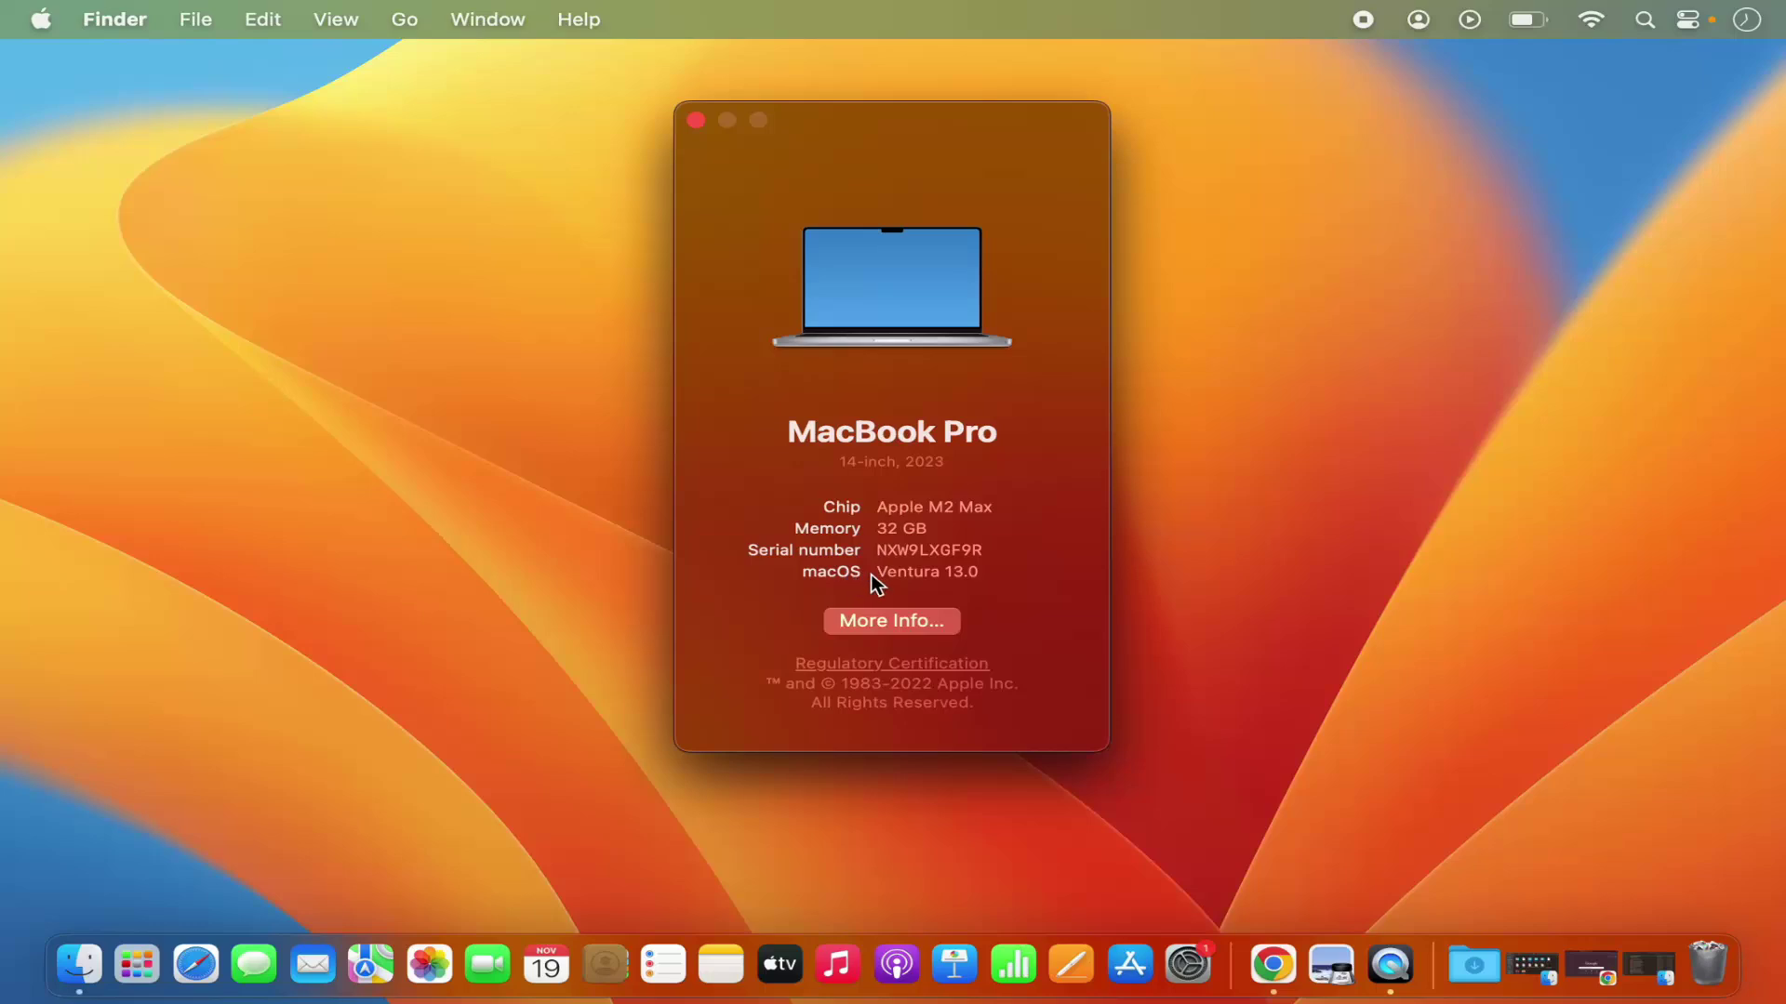
Open More Info to show the MacBook Pro's About page in System Settings
left_click(890, 620)
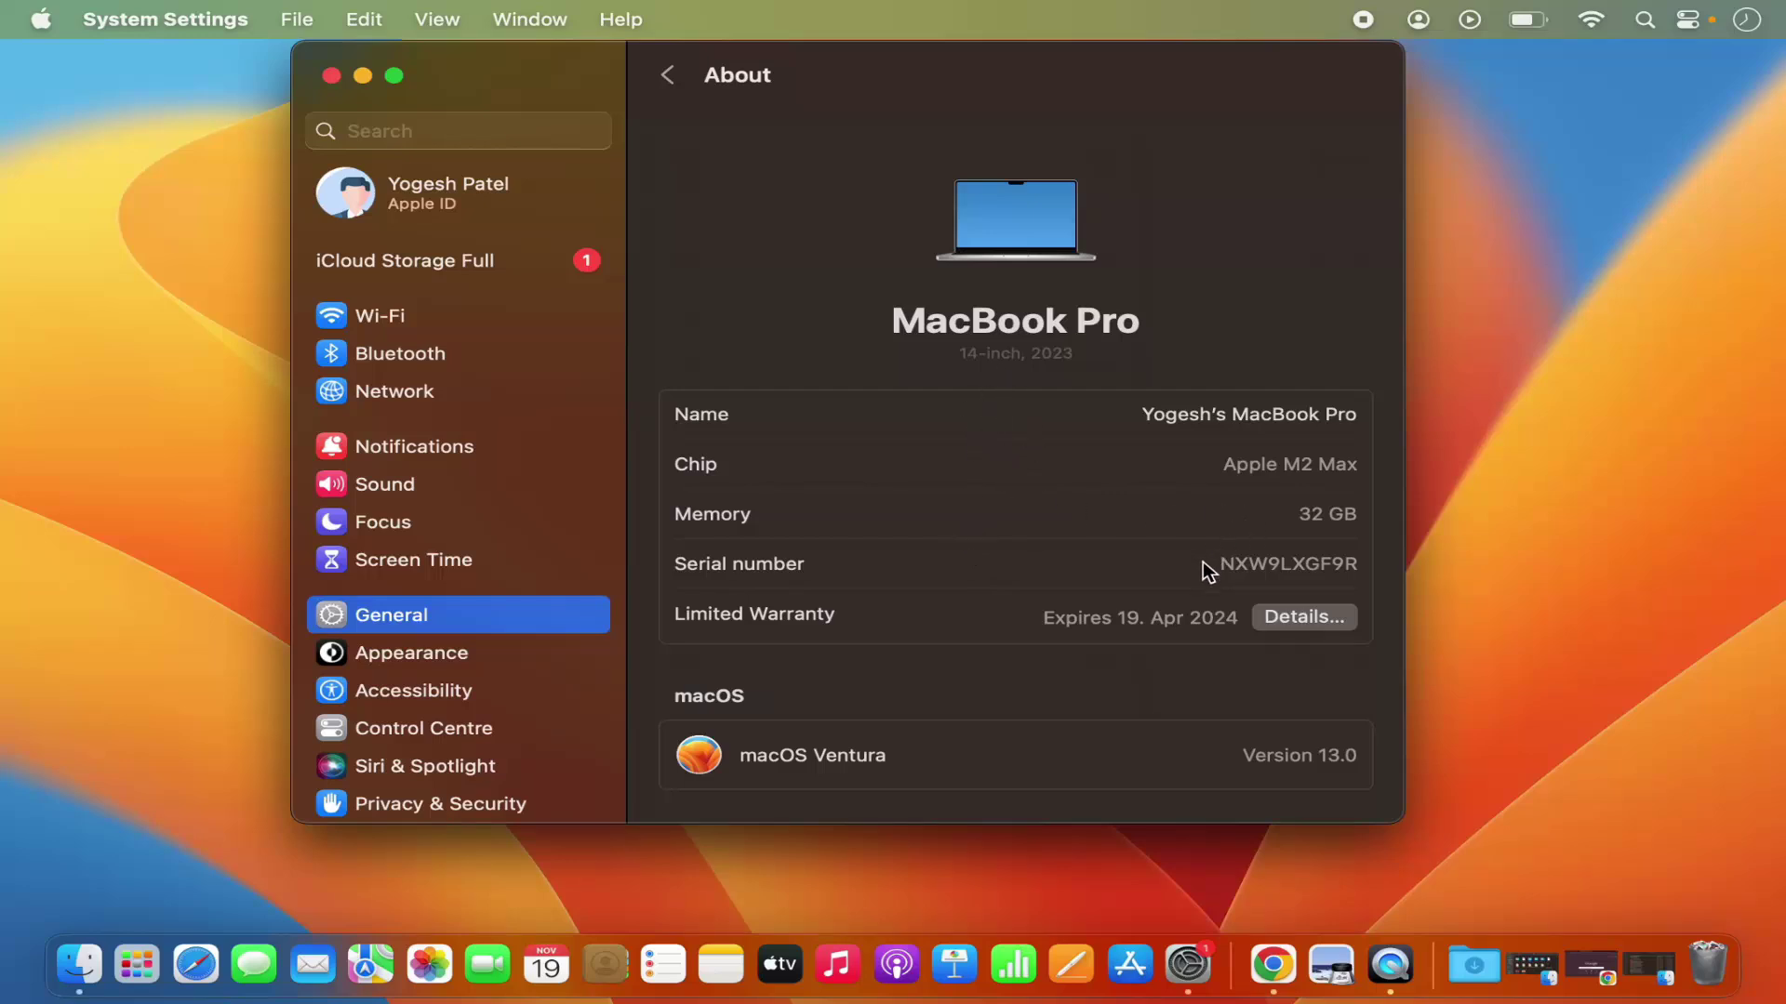
scroll(1202, 577, "down", 3)
scroll(1208, 588, "down", 1)
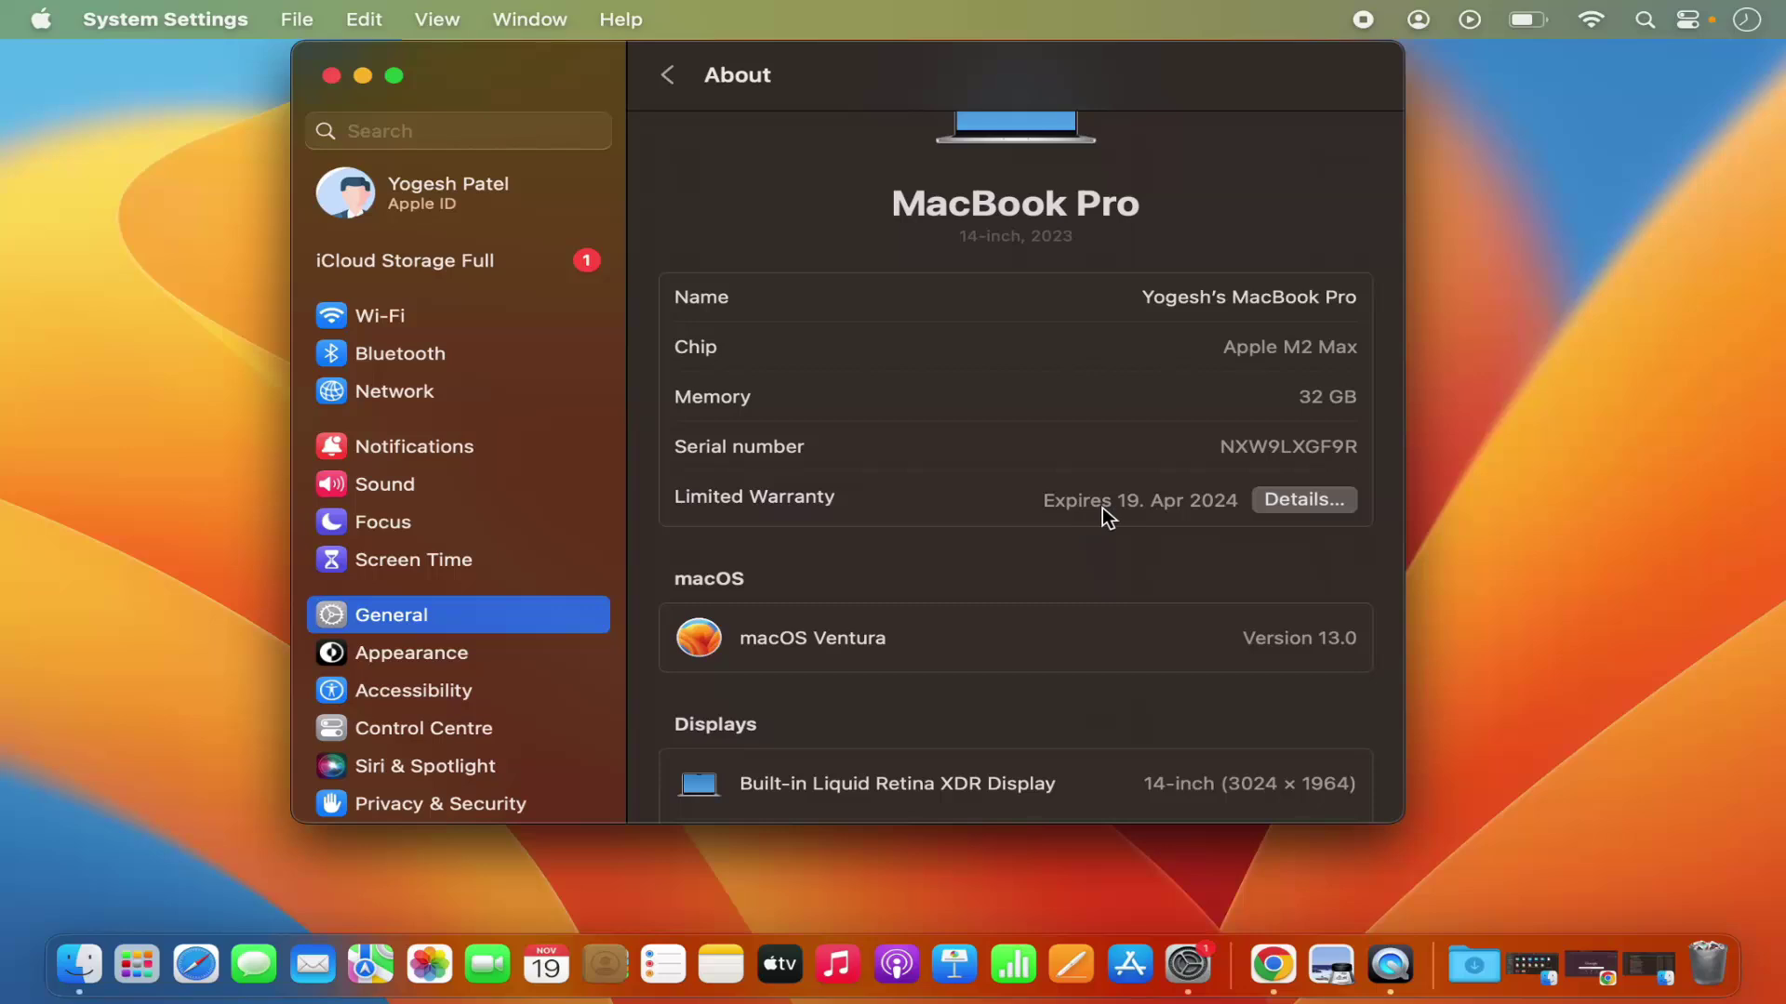
scroll(1107, 515, "down", 2)
scroll(1106, 516, "down", 2)
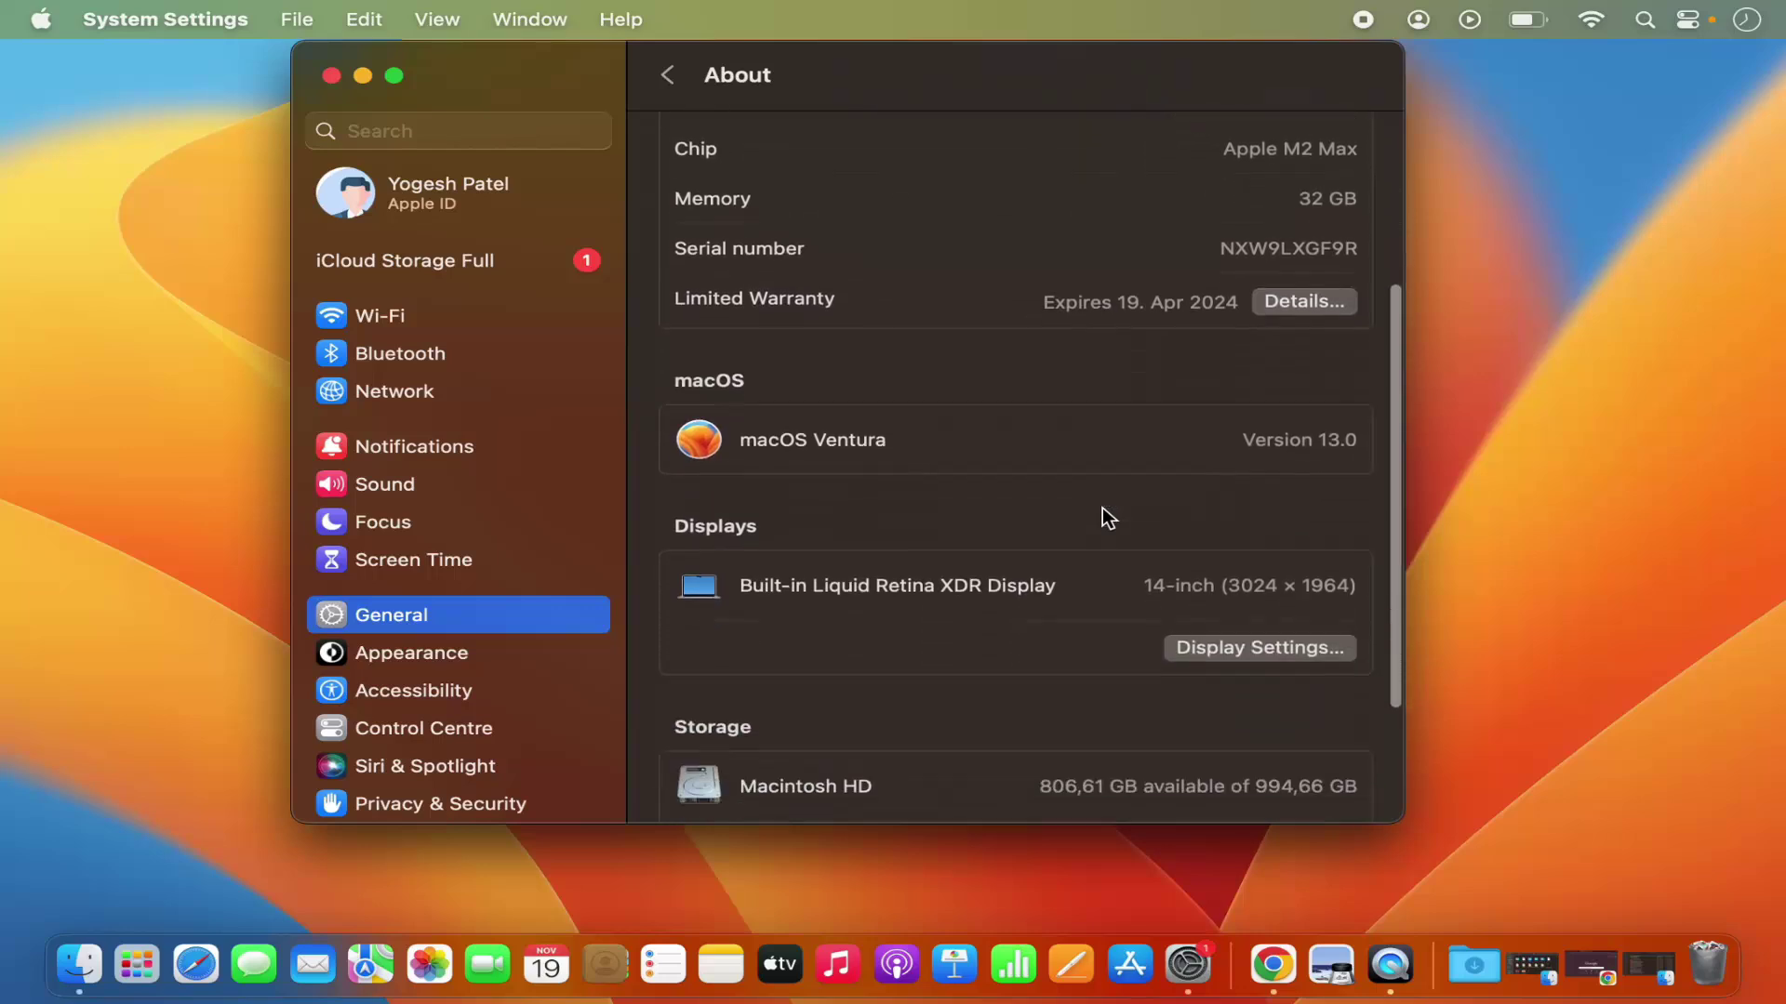
scroll(1102, 507, "down", 1)
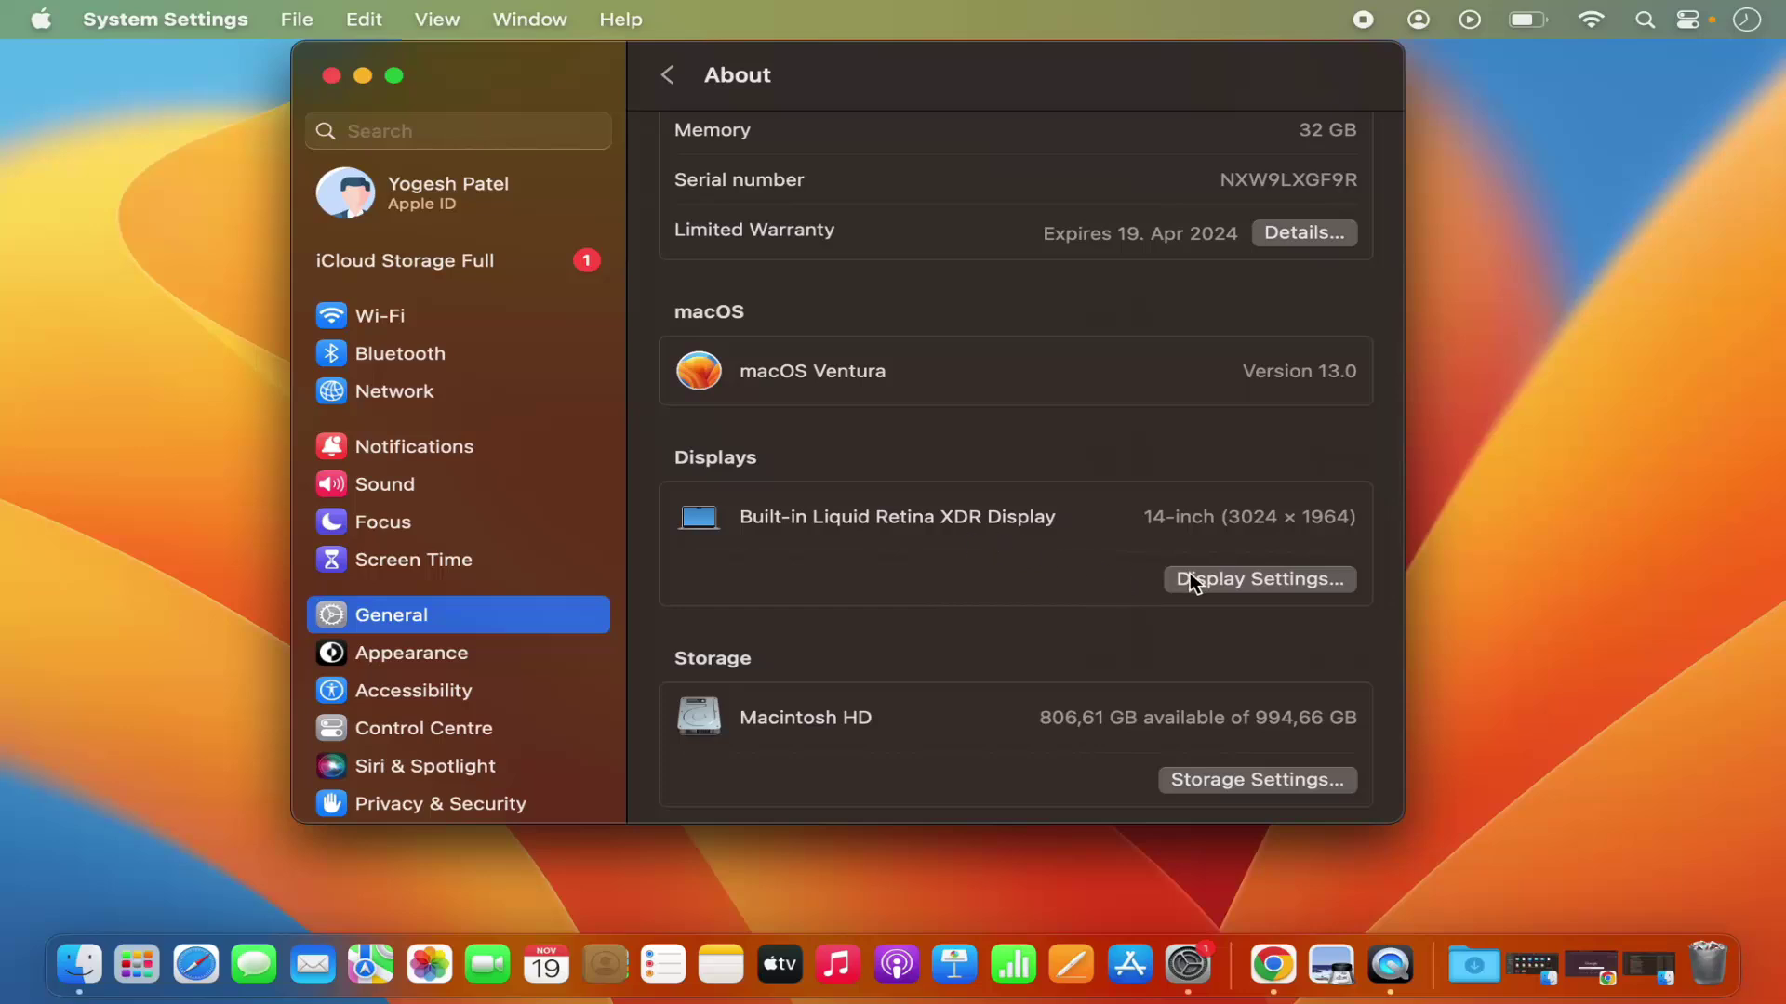
scroll(1036, 603, "down", 2)
scroll(1037, 602, "down", 2)
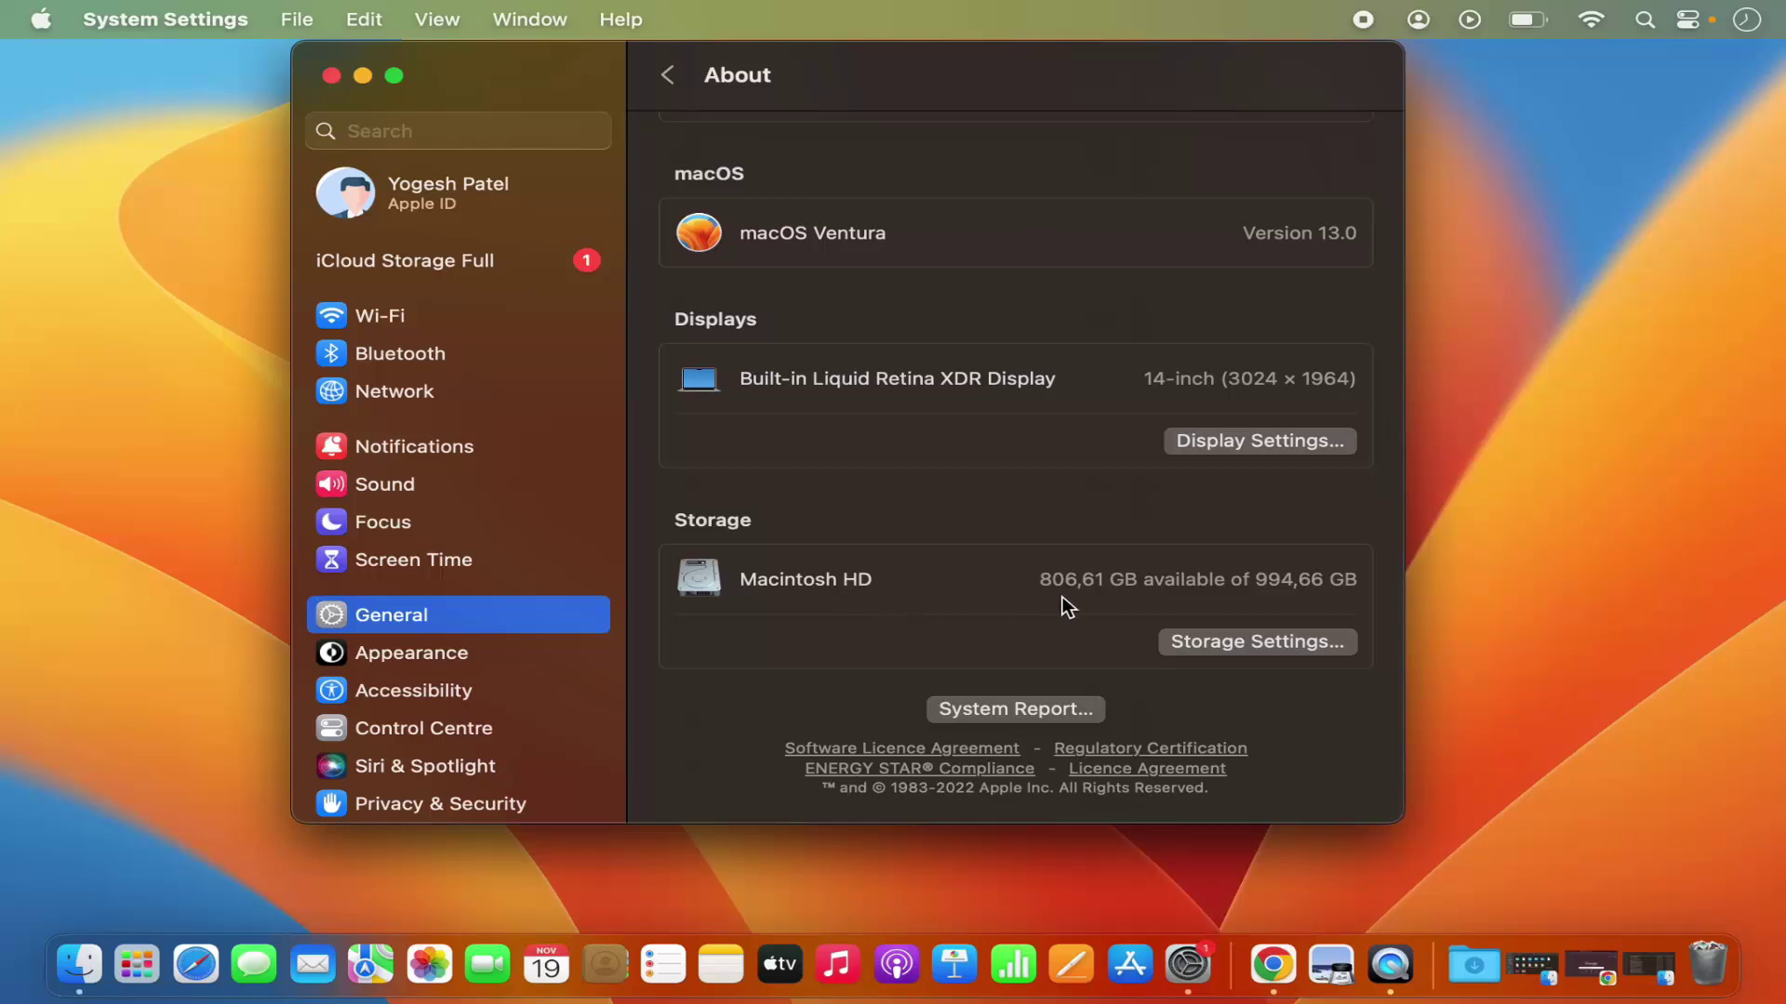
Open the System Report to show the MacBook Pro's Hardware Overview in System Information
left_click(1015, 714)
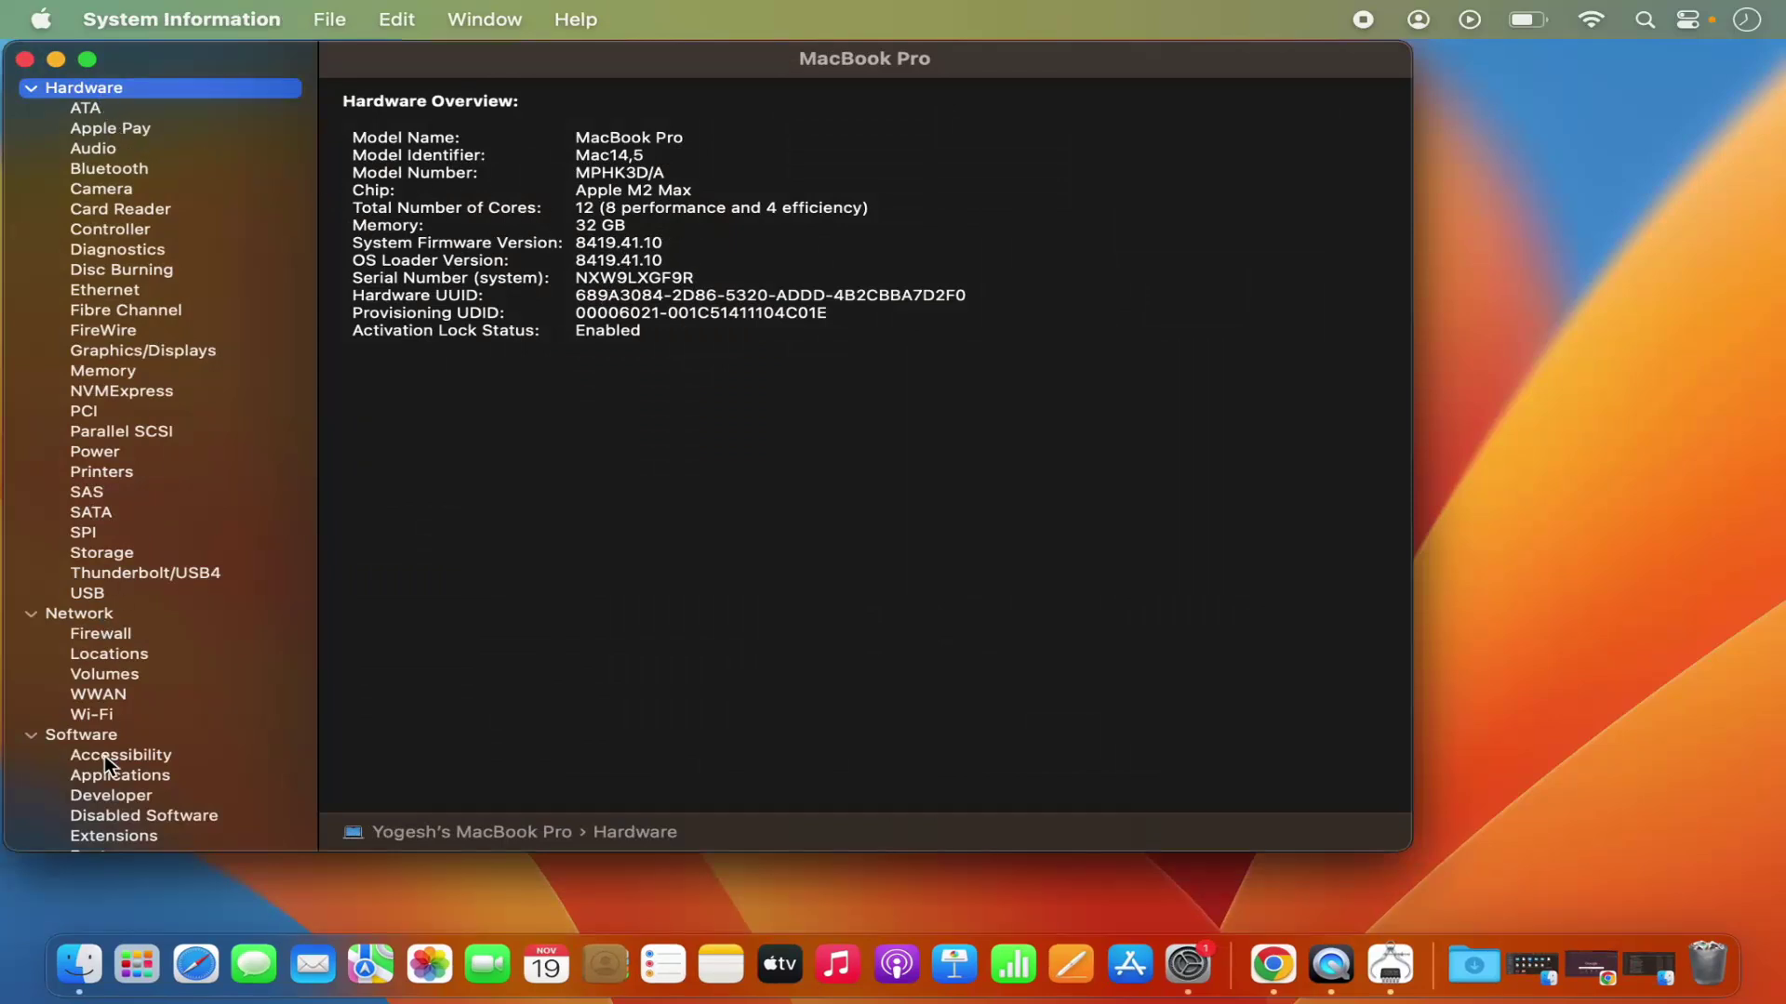
scroll(104, 755, "down", 5)
scroll(105, 755, "down", 2)
scroll(105, 755, "up", 4)
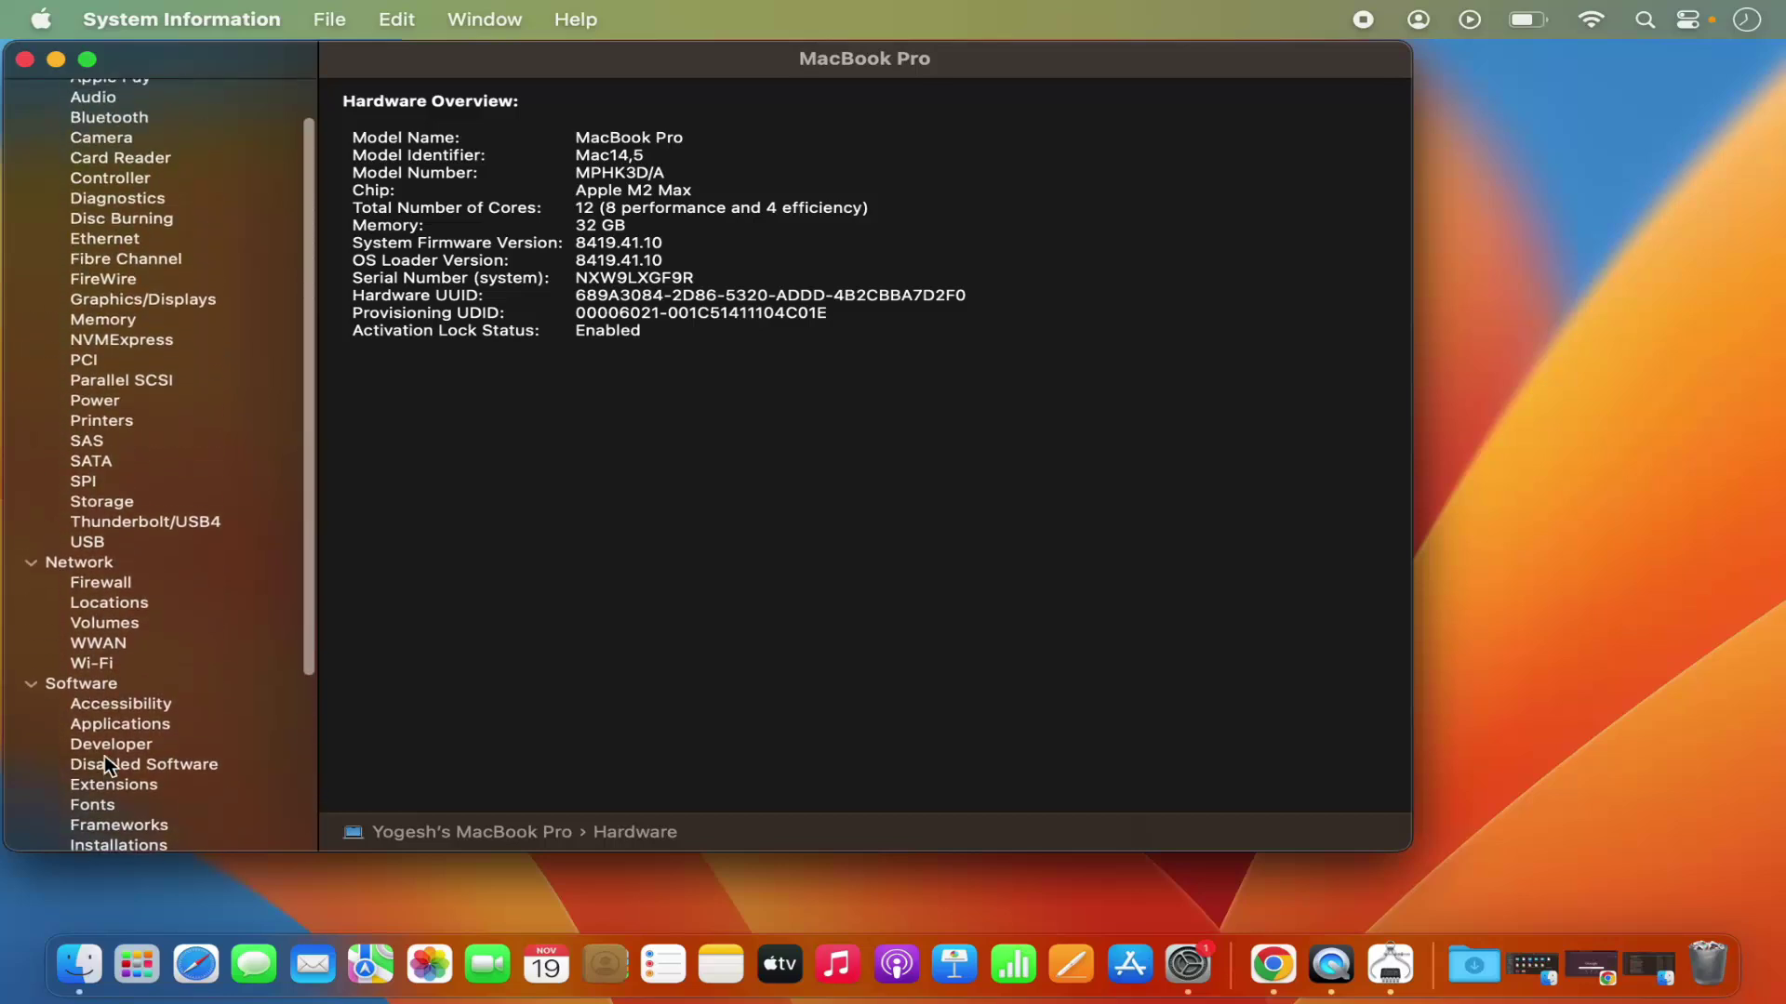
scroll(167, 634, "up", 3)
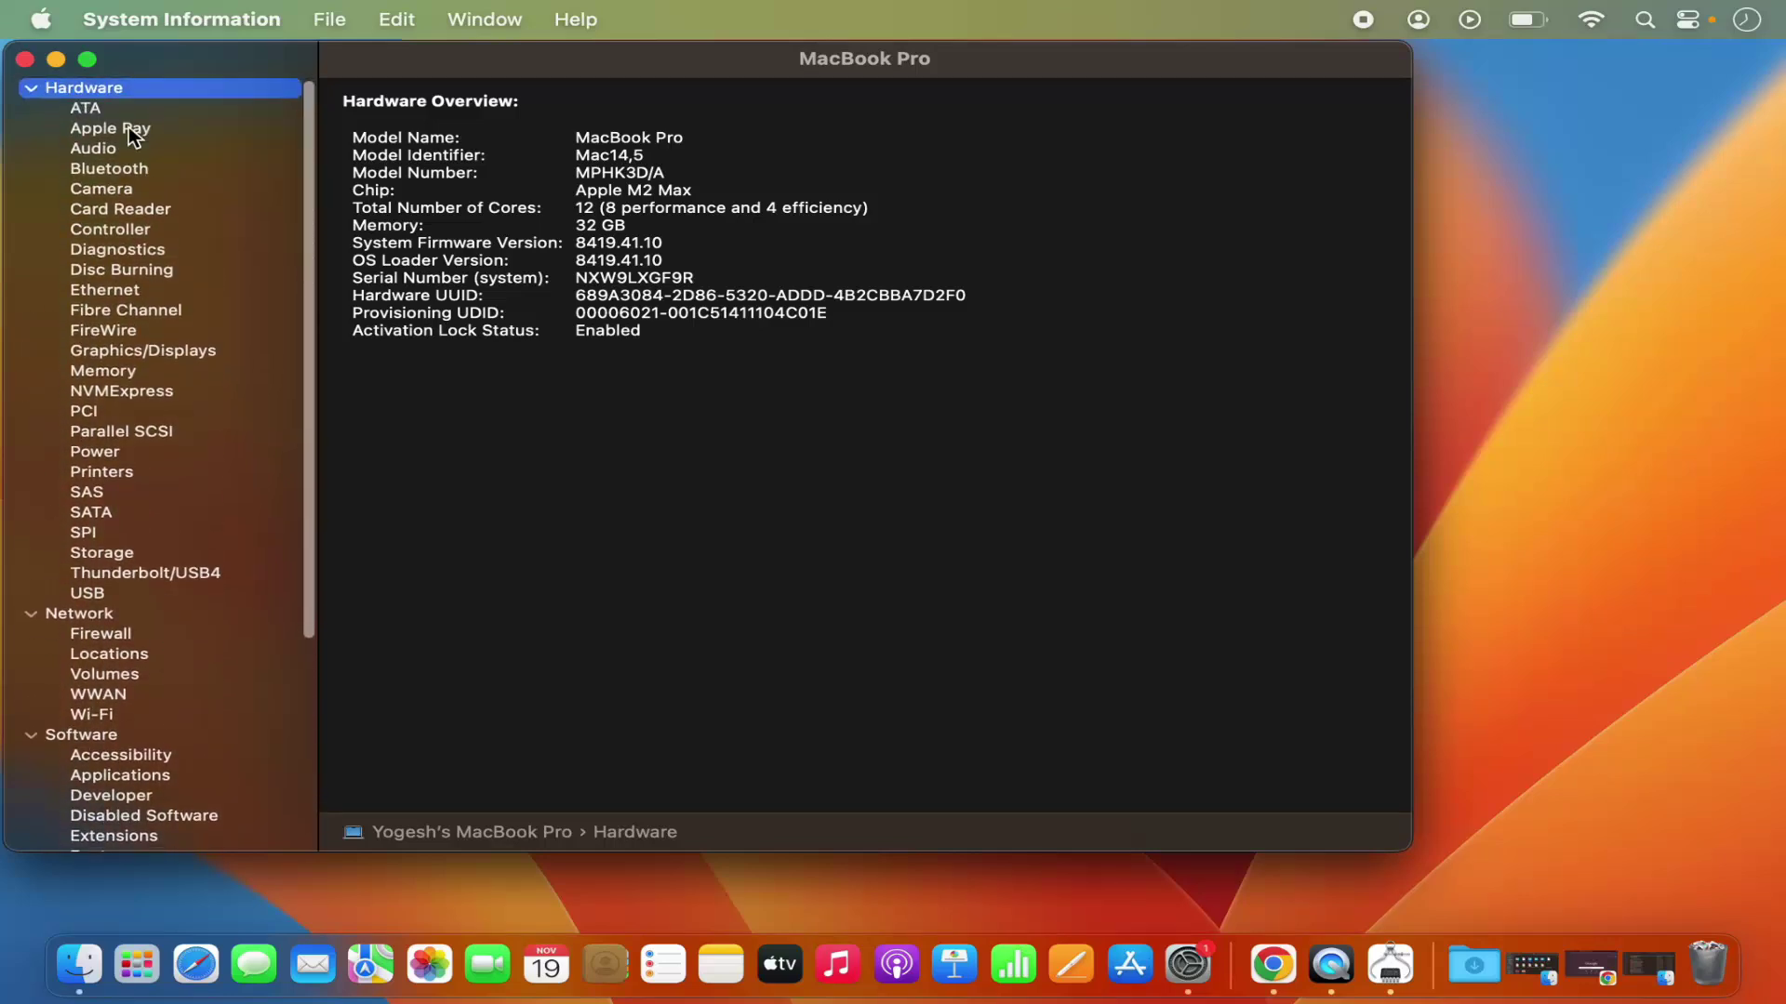